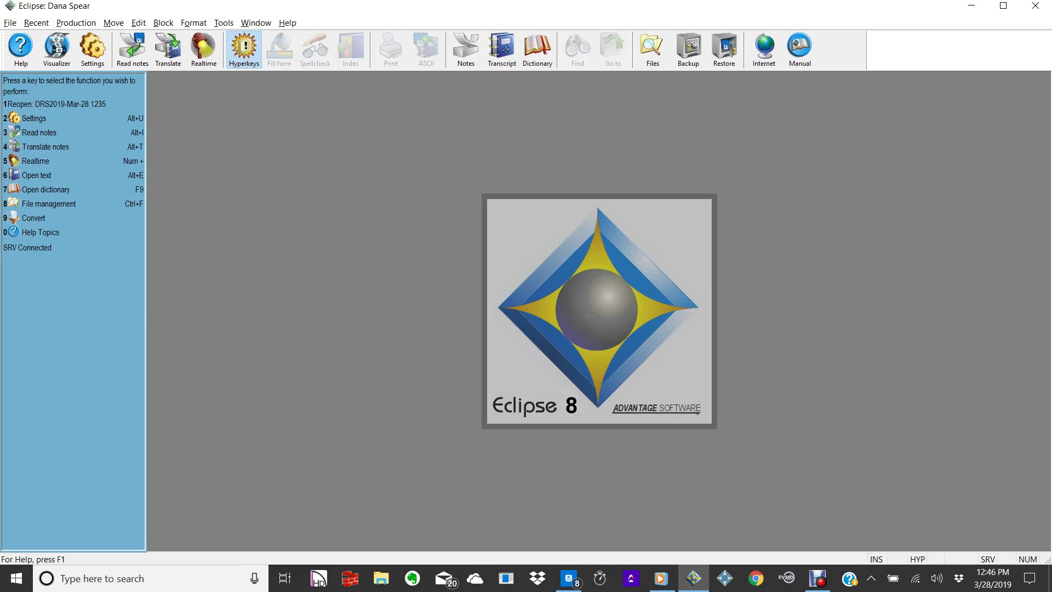
- Switch to Notepad, open the comparatives text file from the Dictionary Jumpstart folder to view its phrase list, and close it
click(126, 578)
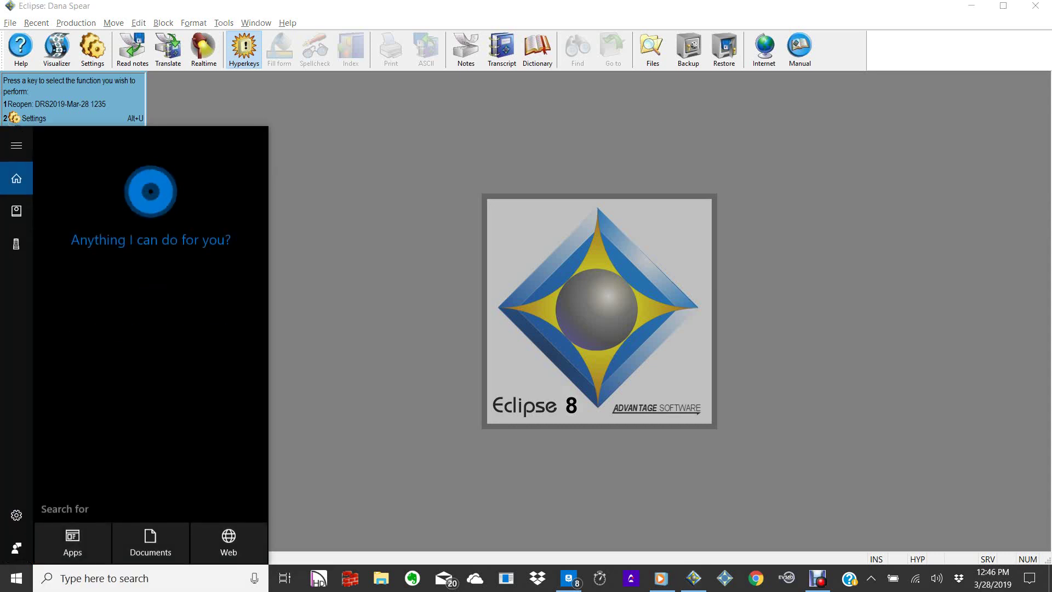
text(n)
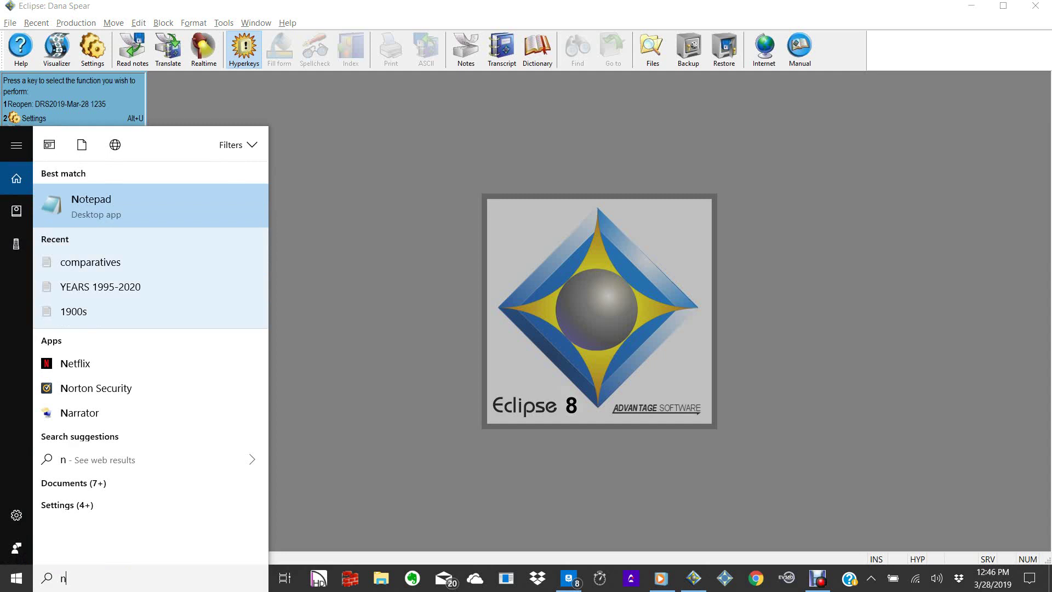
key(Return)
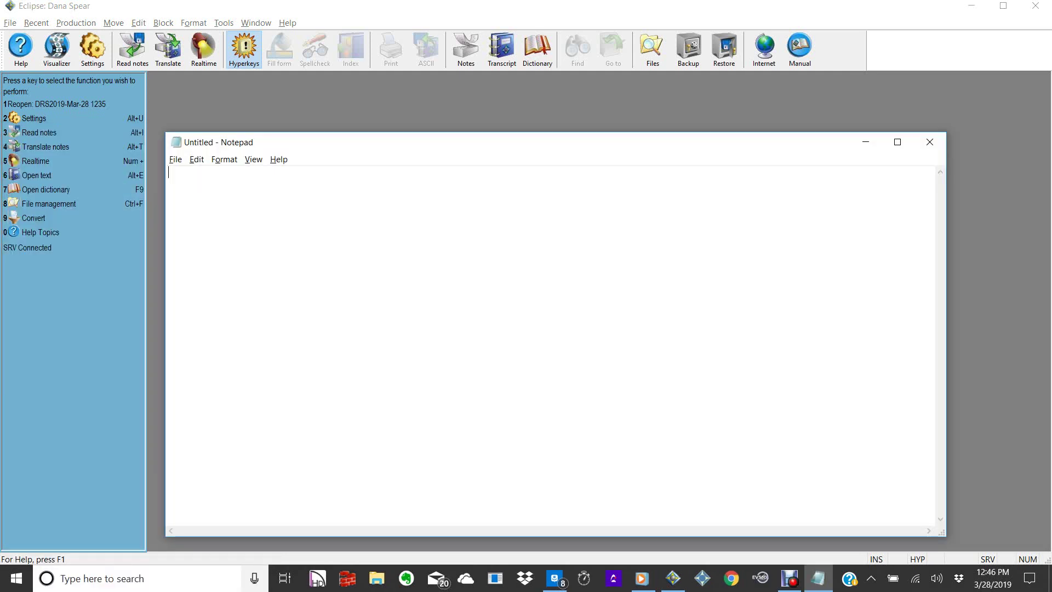
key(alt)
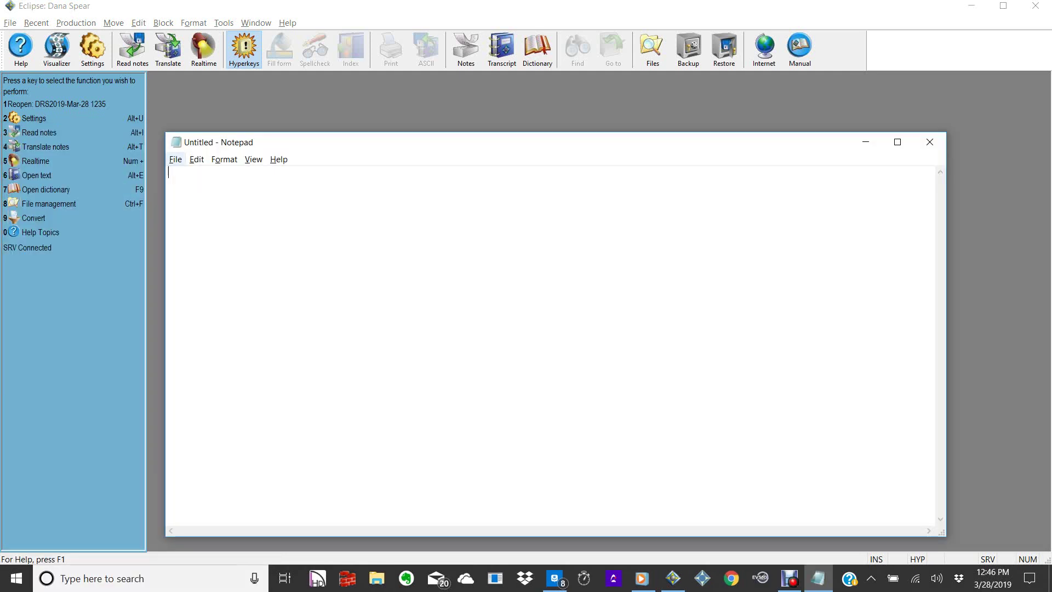
key(f)
key(Down)
key(Down)
click(198, 187)
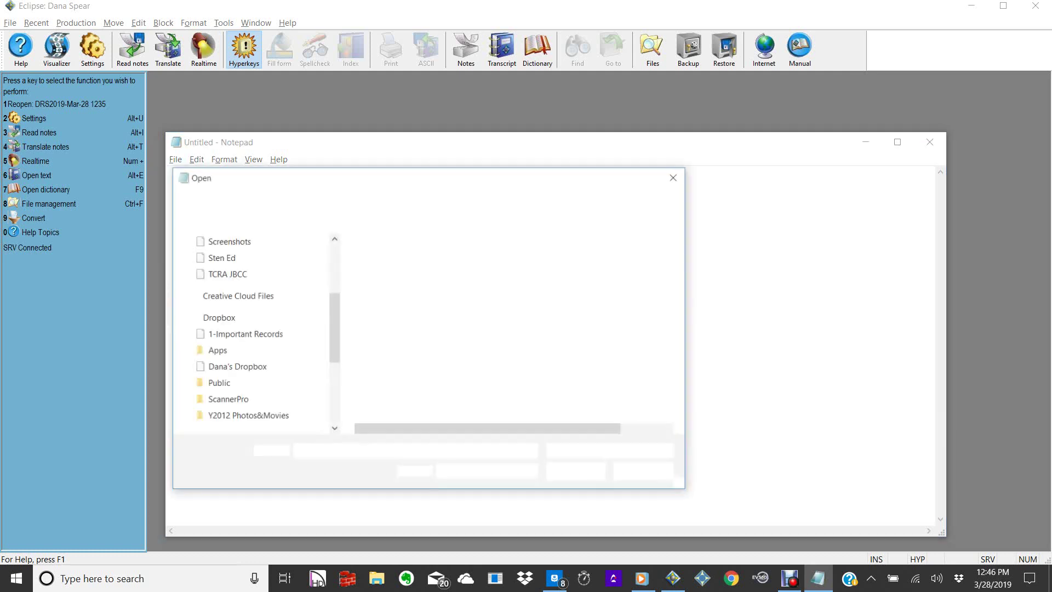
click(393, 277)
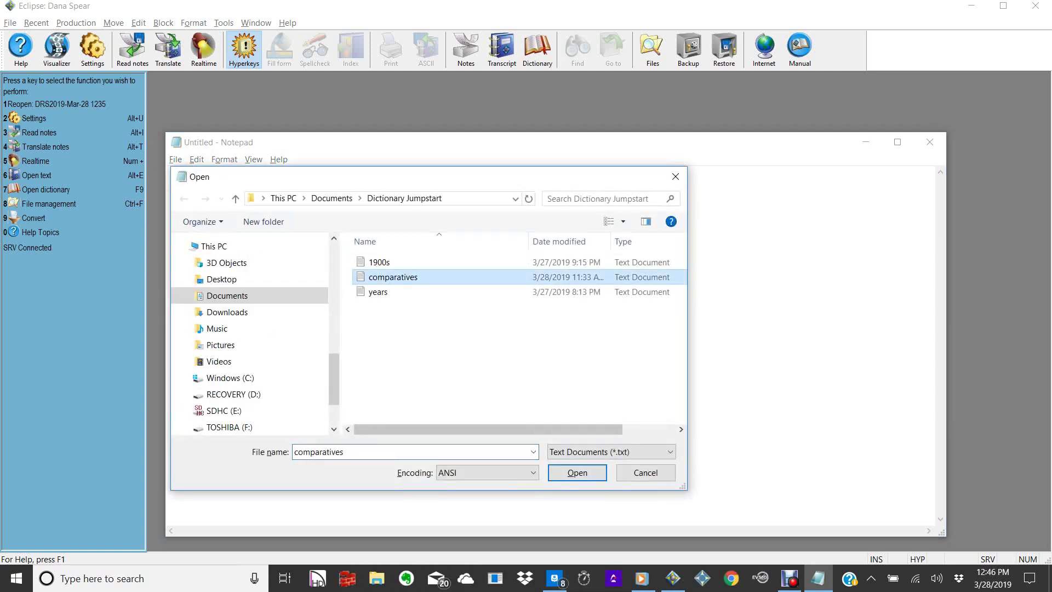
key(Return)
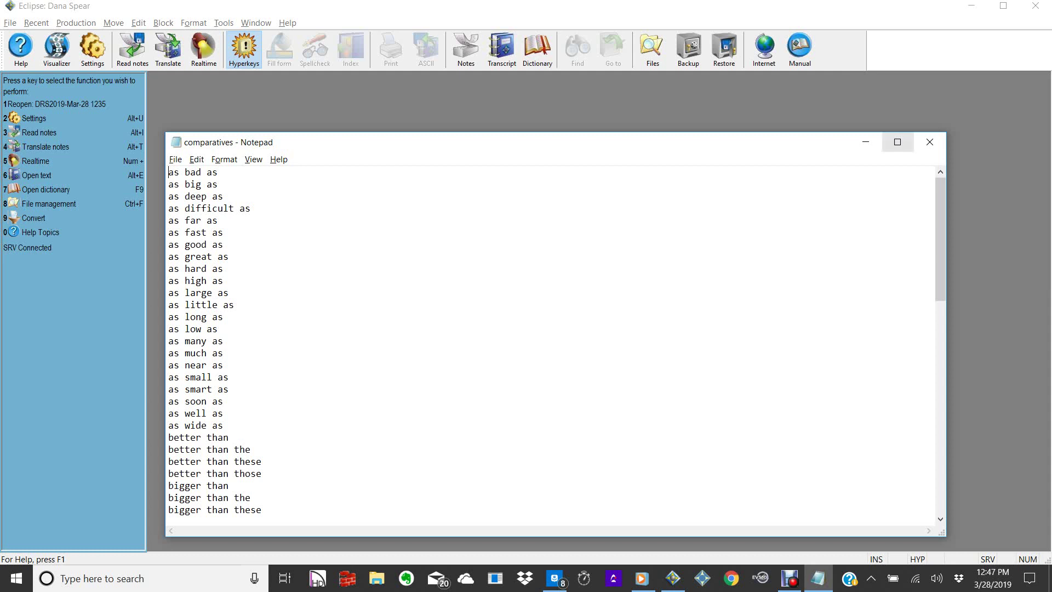
click(930, 142)
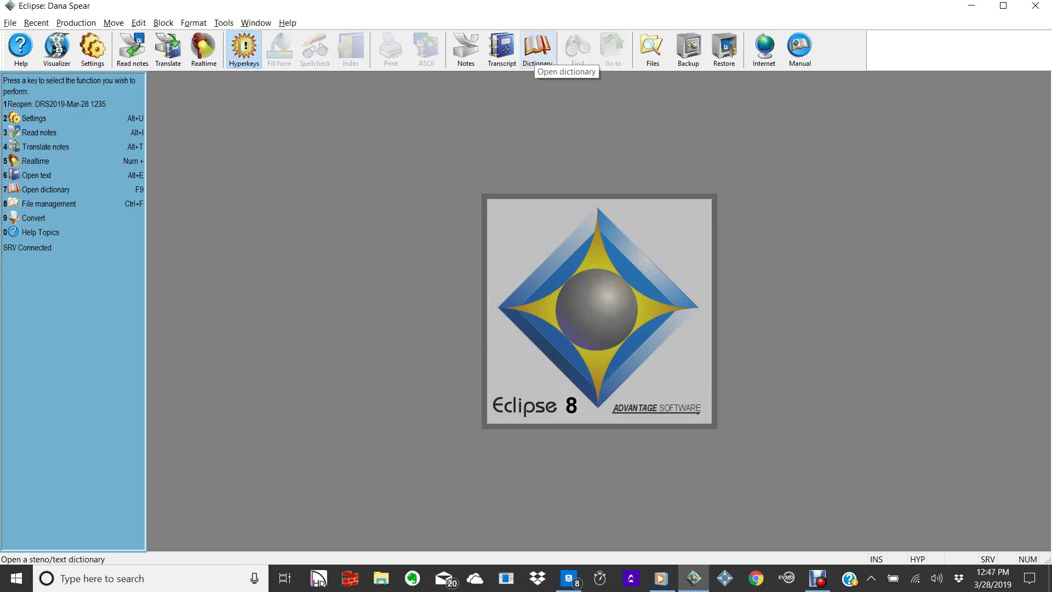
- Create a new dictionary named comparatives in the Sten Ed dictionaries folder
click(537, 49)
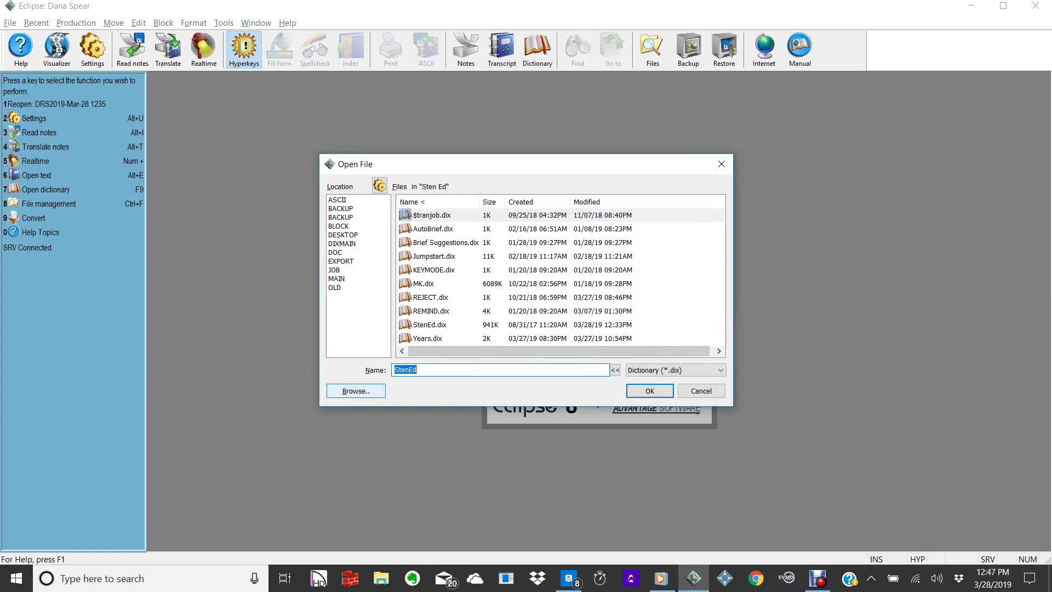
click(355, 391)
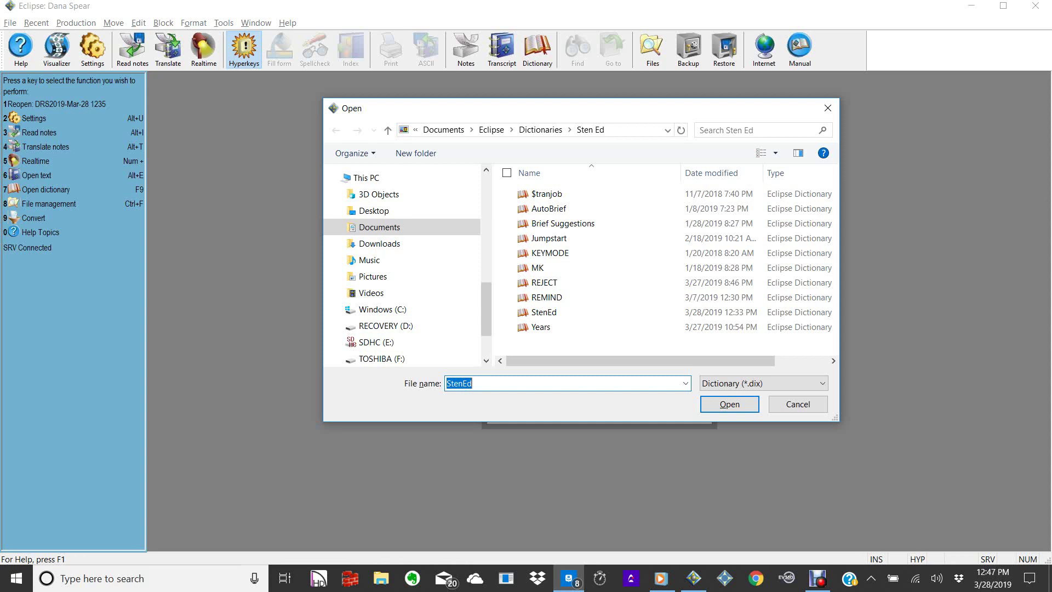
text(comparatives)
key(Return)
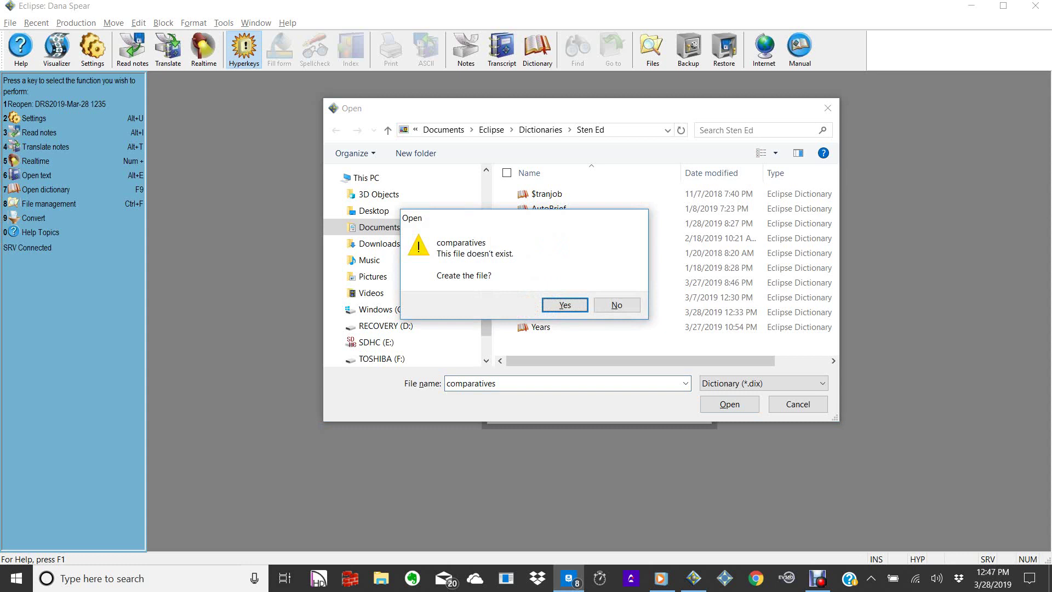
key(Return)
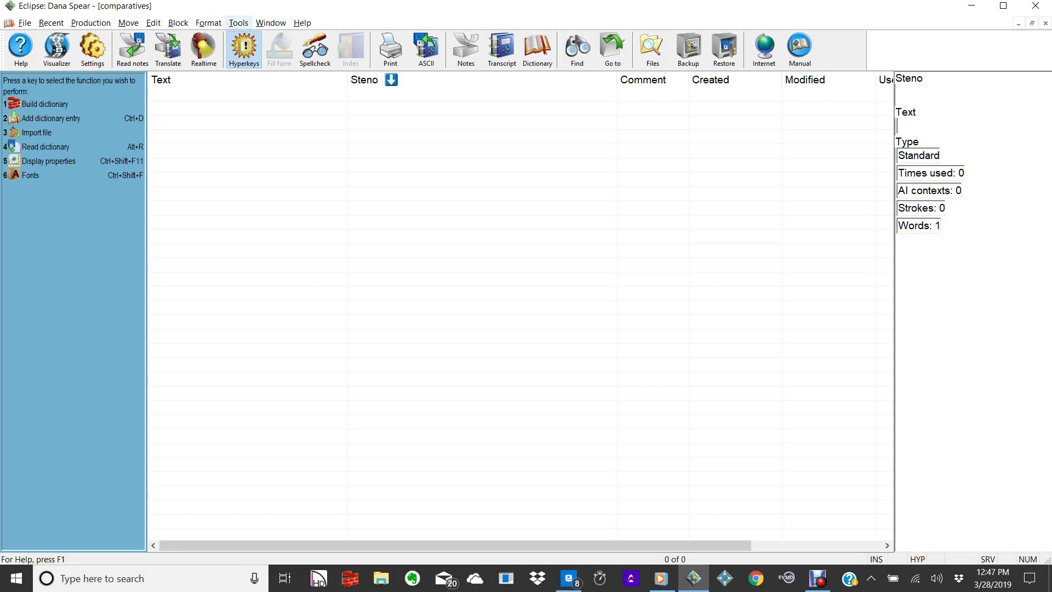
- Start Build dictionary for the comparatives dictionary, reading from the last stroke in the writer, and move its dialog toward the middle
click(238, 23)
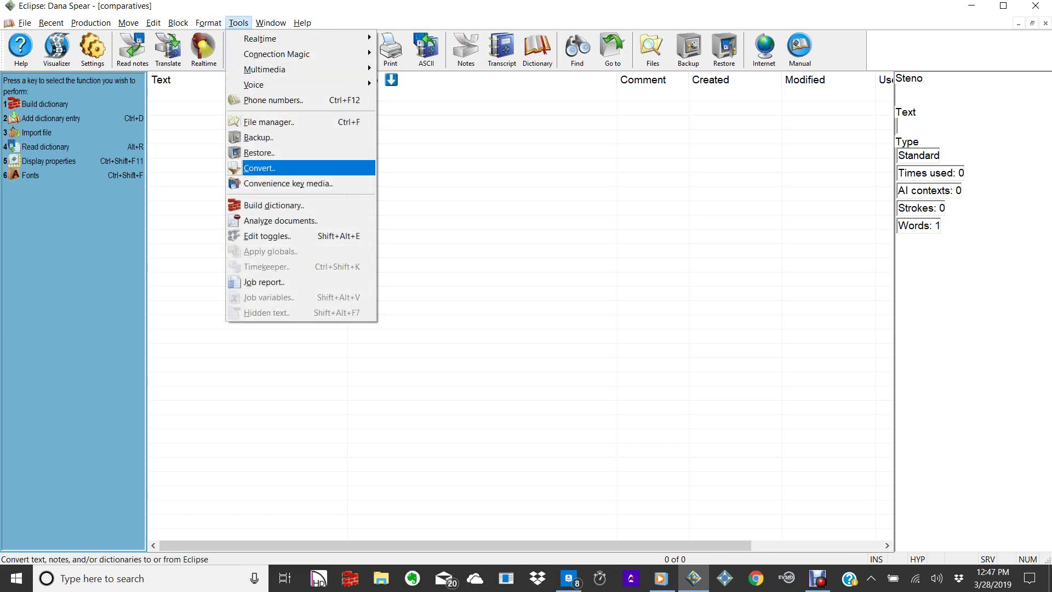
key(Down)
key(Return)
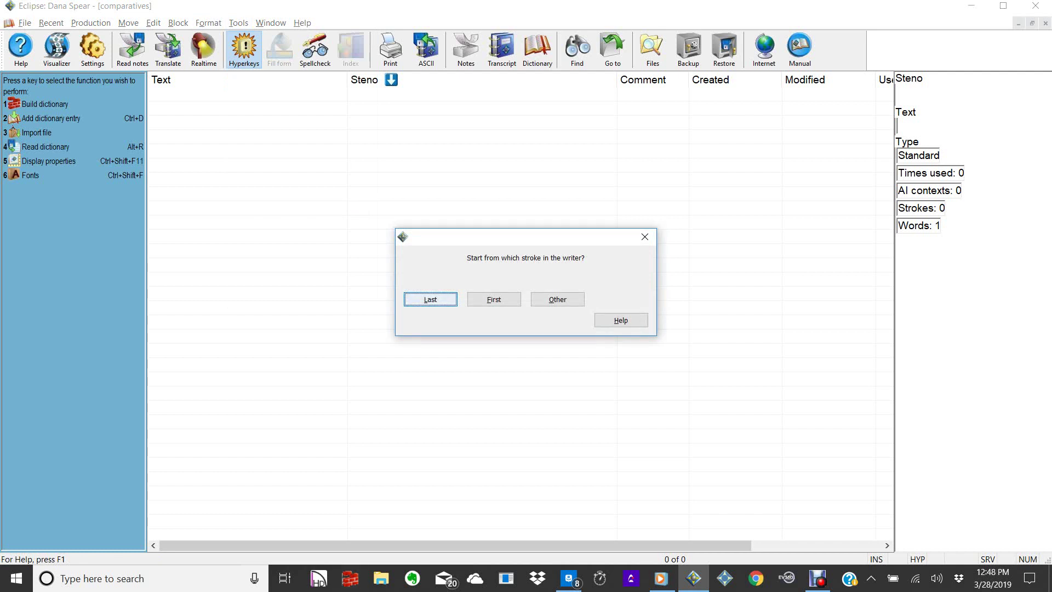
key(Return)
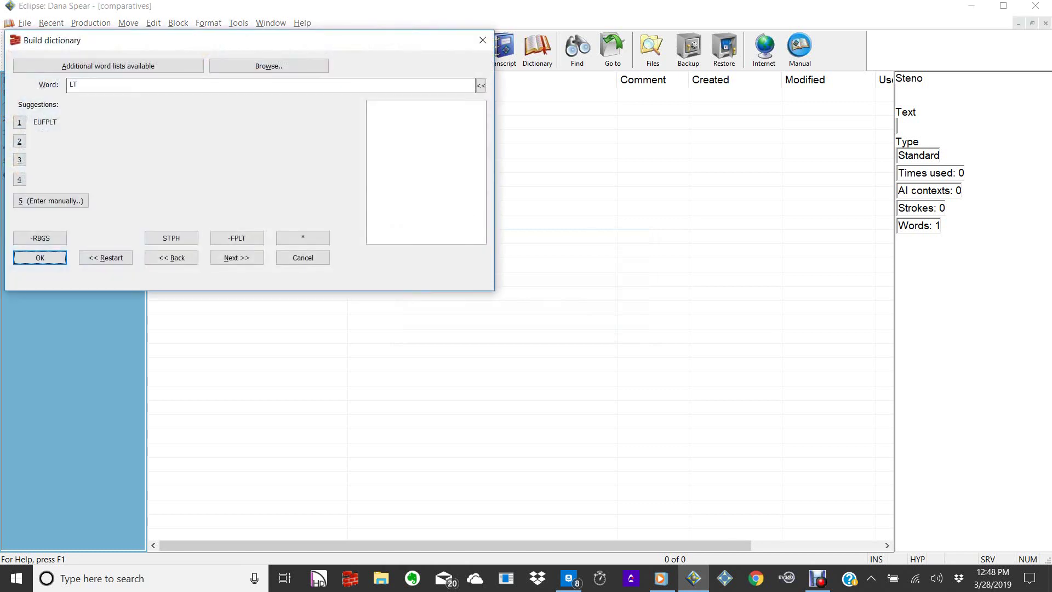
drag(321, 41, 563, 130)
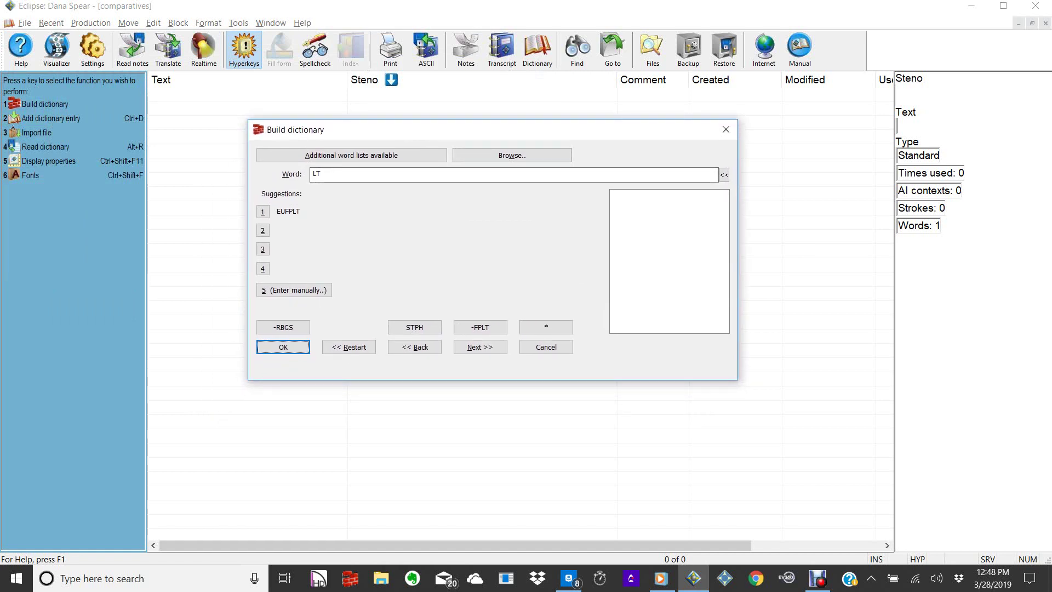
- Load the comparatives text file from Documents > Dictionary Jumpstart as the word list for building the dictionary
click(512, 155)
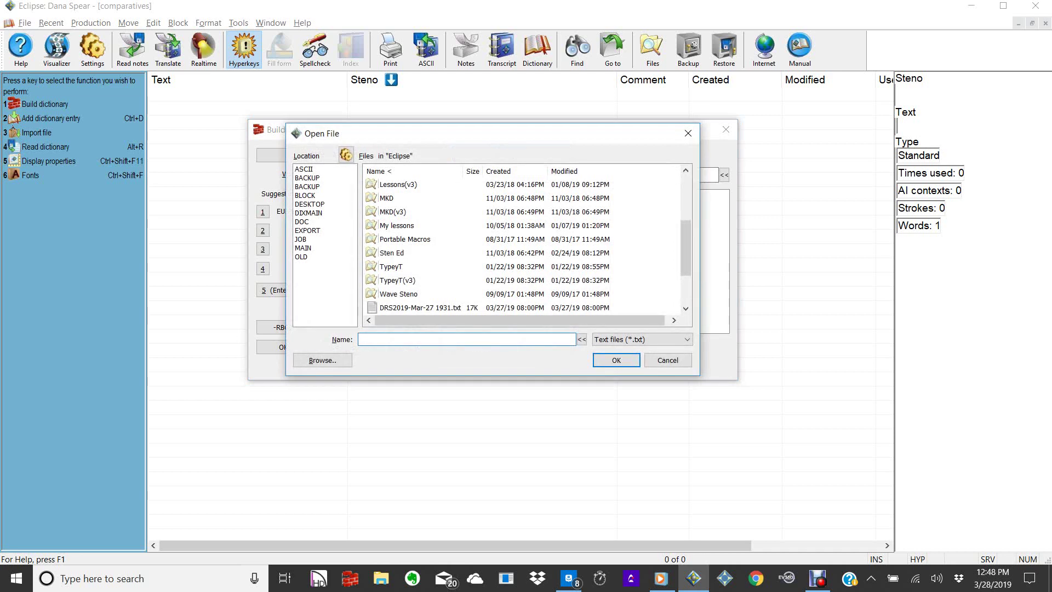
click(322, 360)
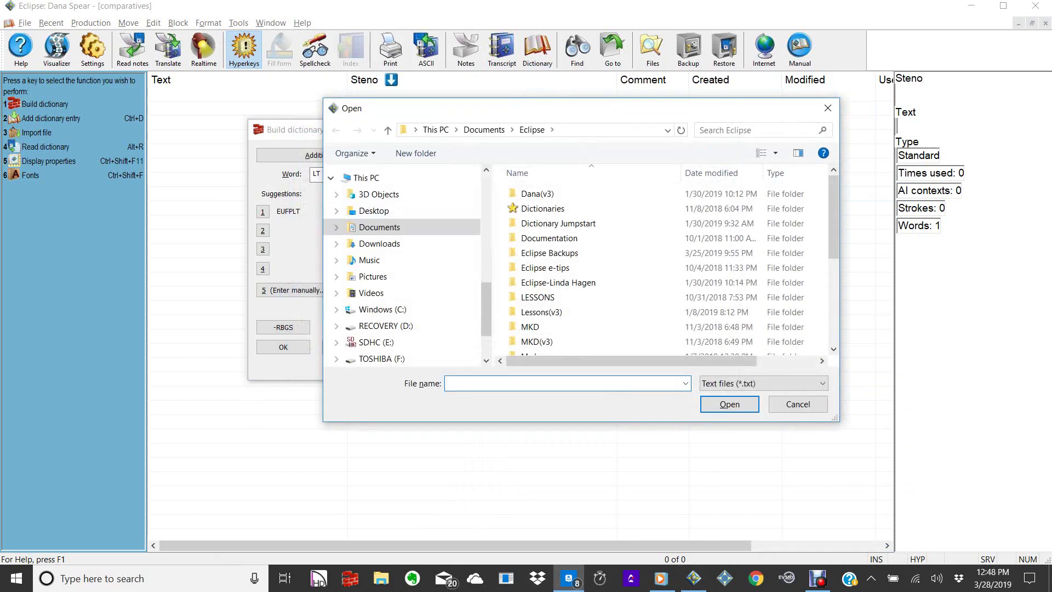
click(379, 228)
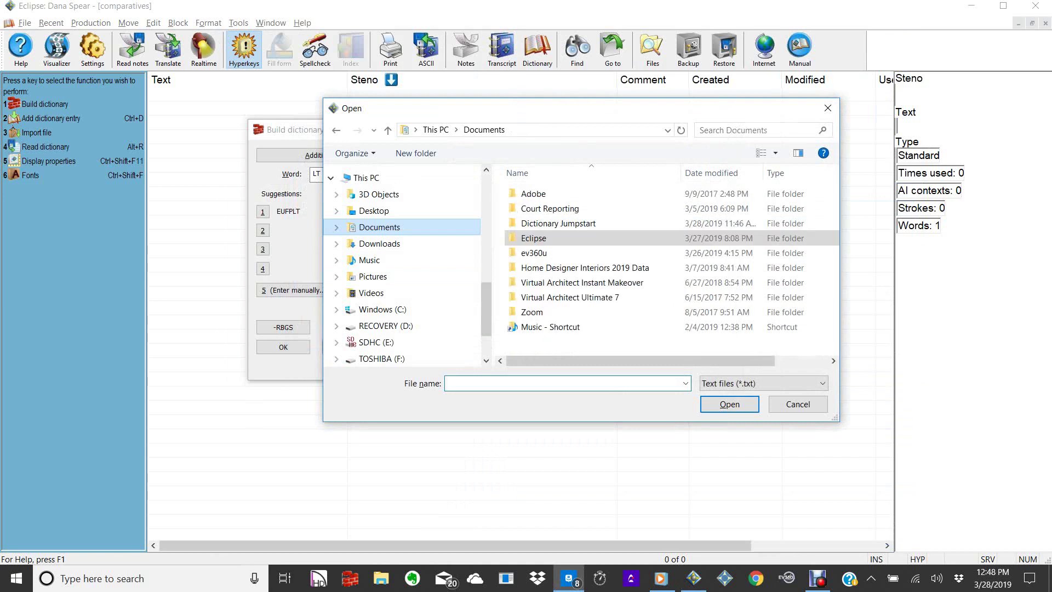
click(554, 224)
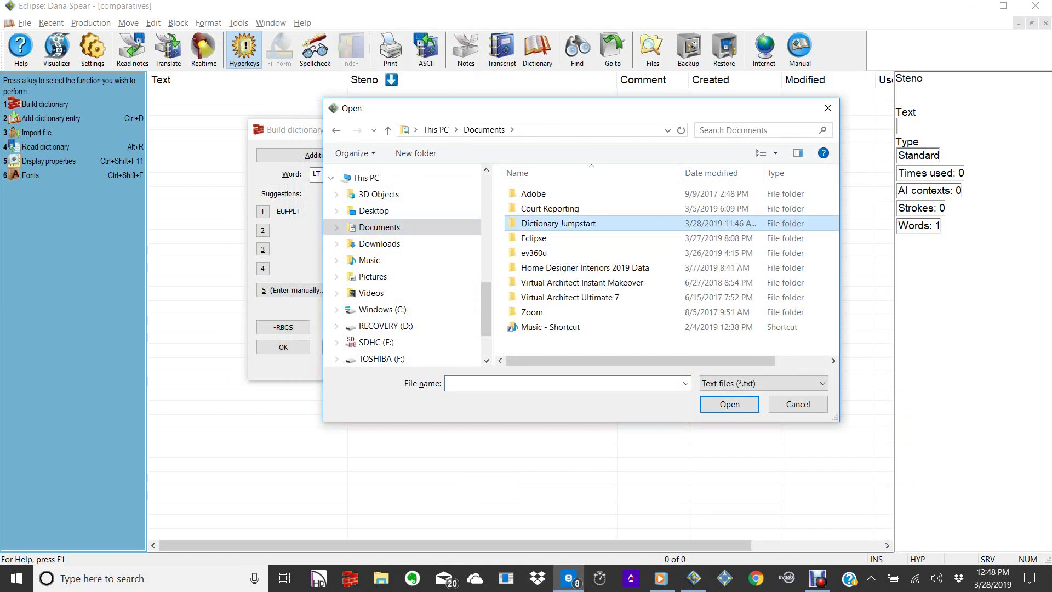
double_click(554, 224)
click(546, 209)
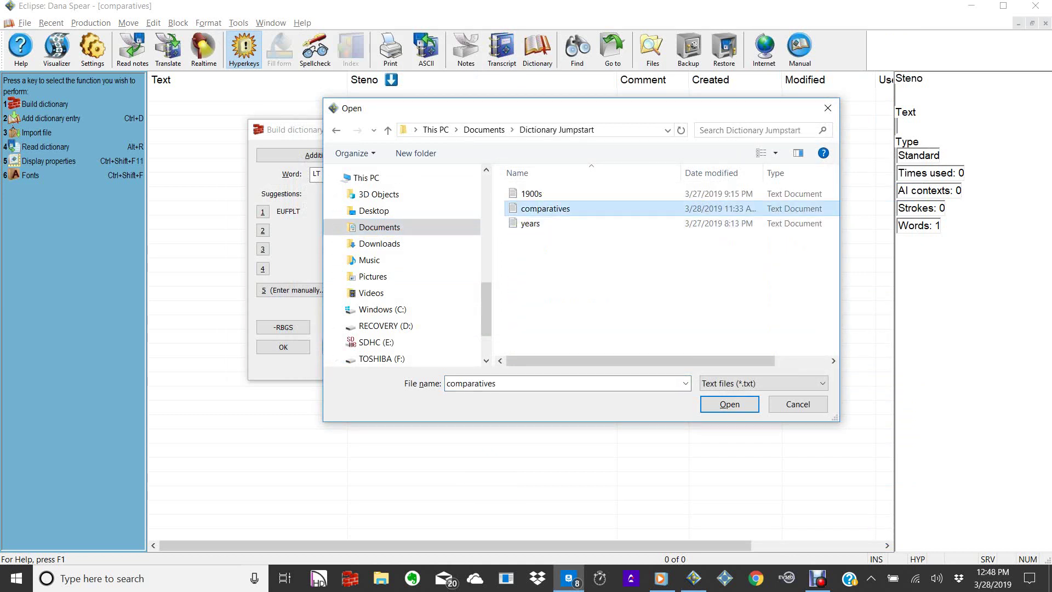
key(Return)
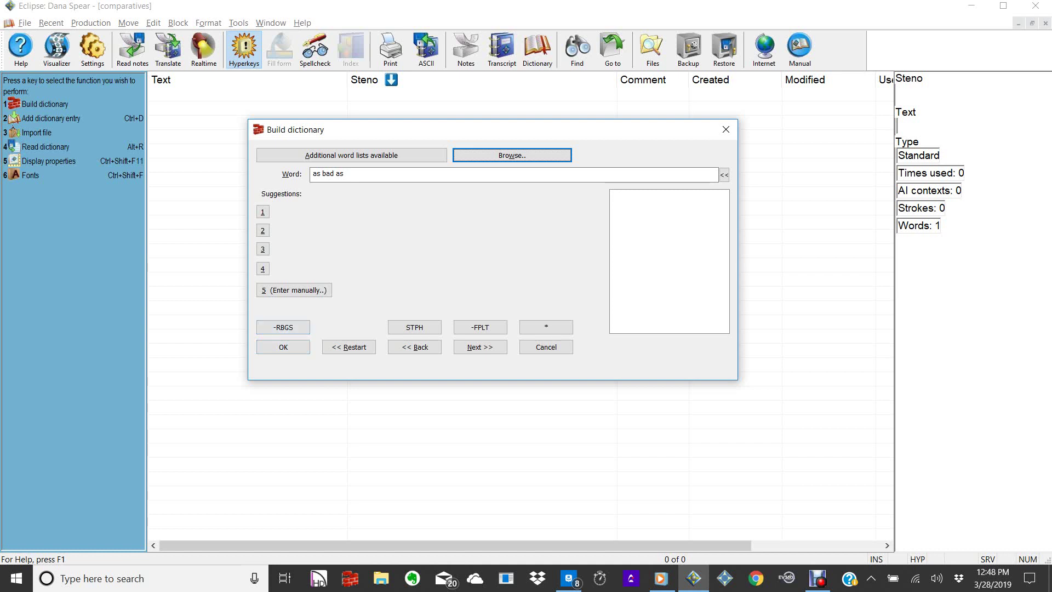
- Define "as bad as" with the steno SPWADZ and "as big as" with SPWEUGS
drag(372, 131, 391, 193)
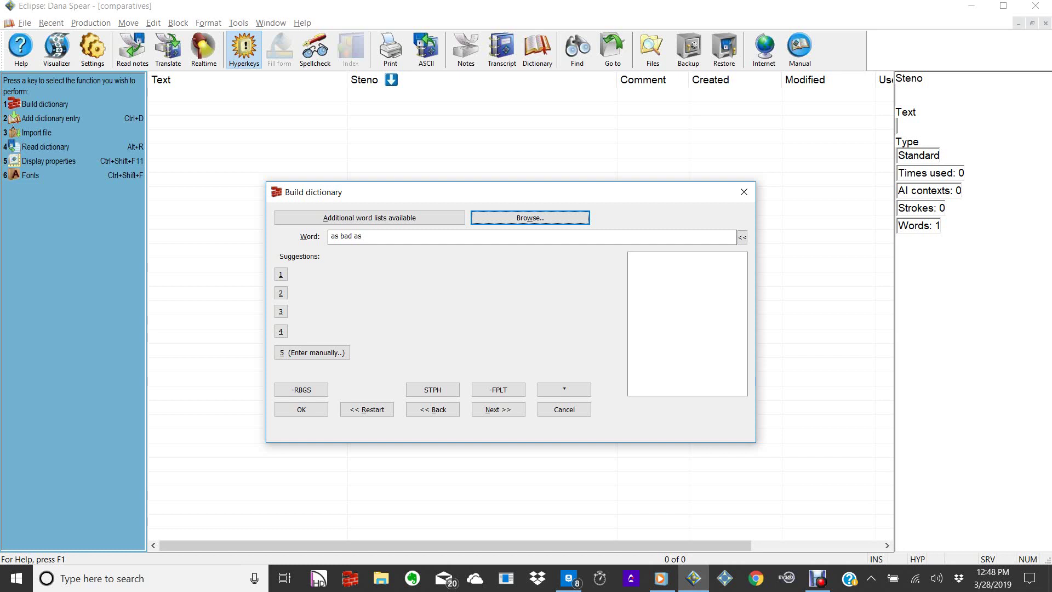
text(SPWADZ)
key(Return)
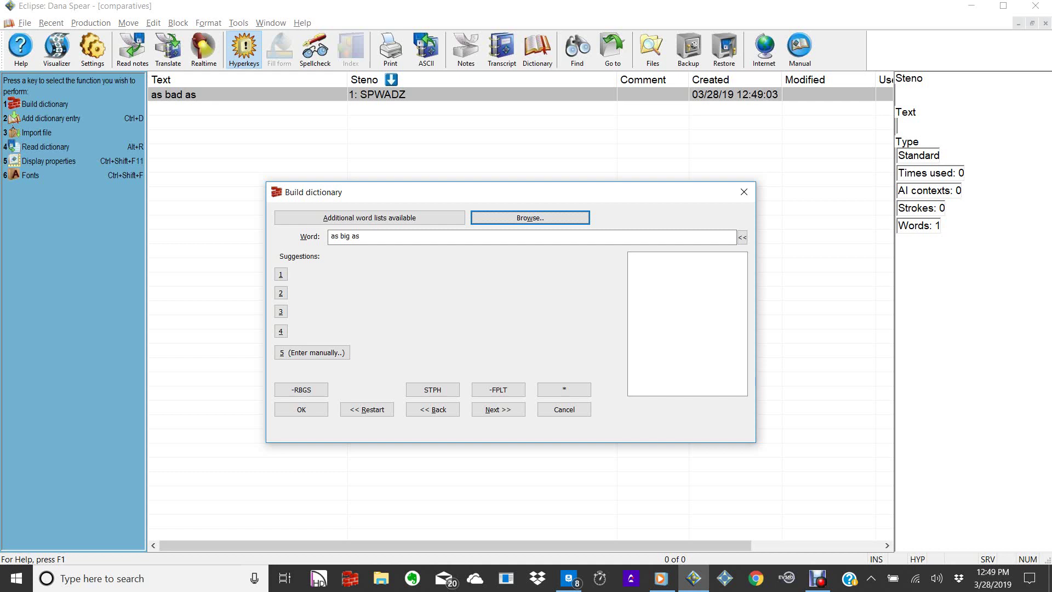
text(SPWEUGS)
key(Return)
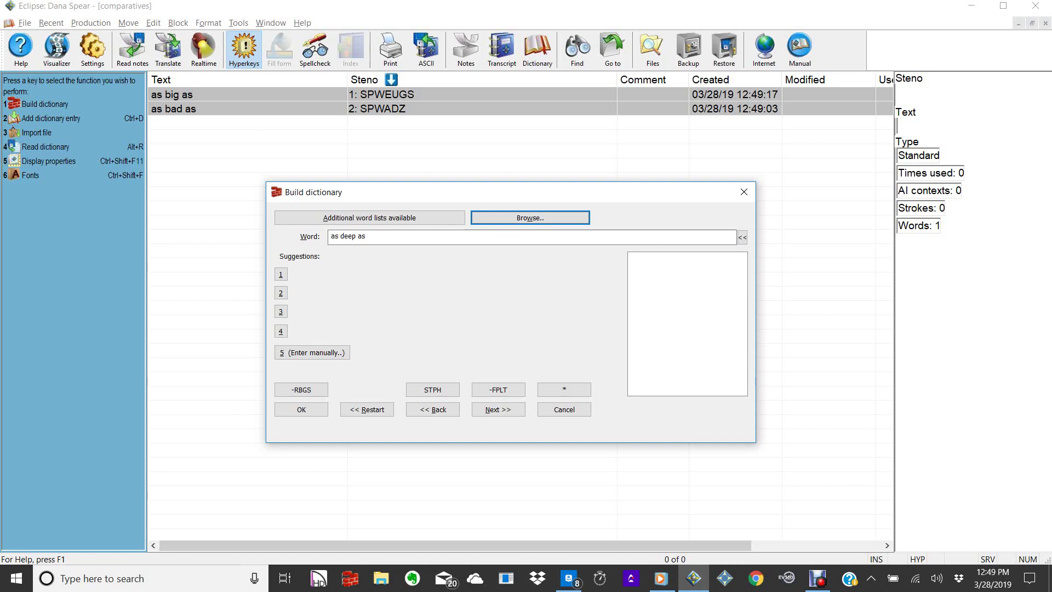
- Define "as deep as" with both STKAOEPS and the alternative STKEPS, and skip "as difficult as" without an entry
text(STKAOEPS)
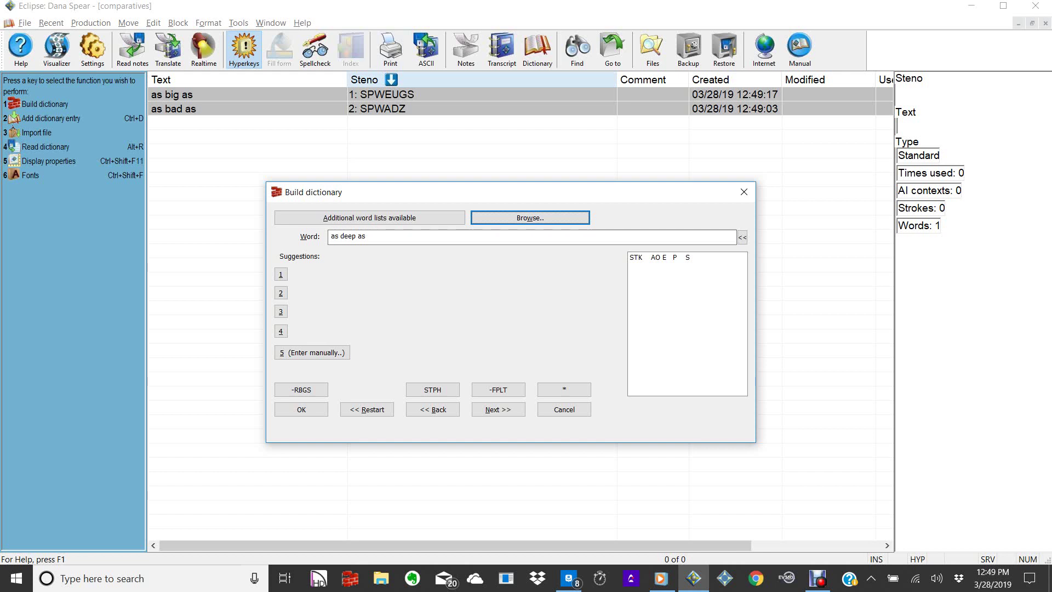
key(alt+n)
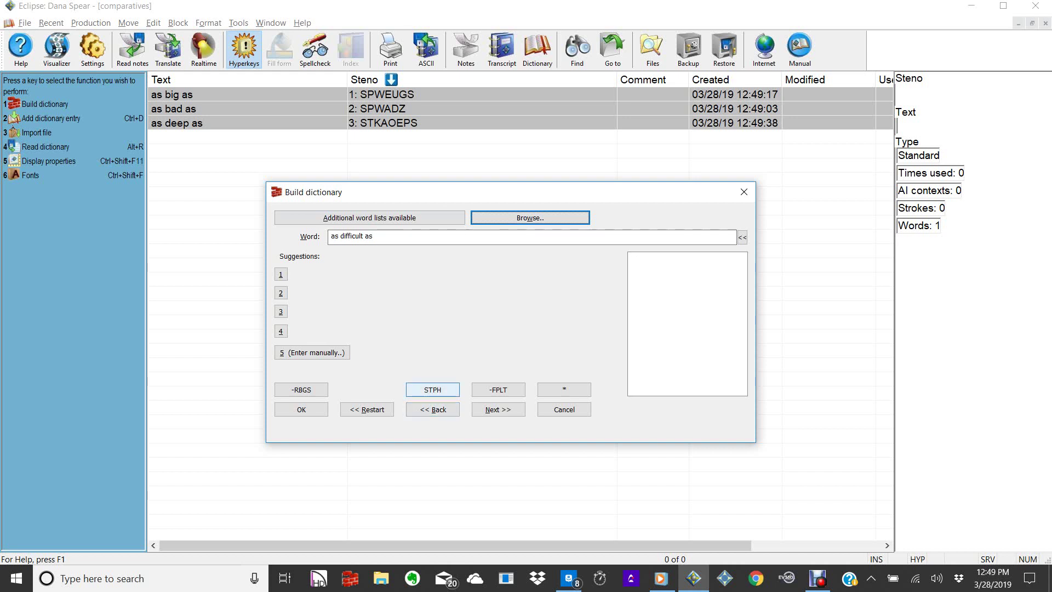
key(alt+b)
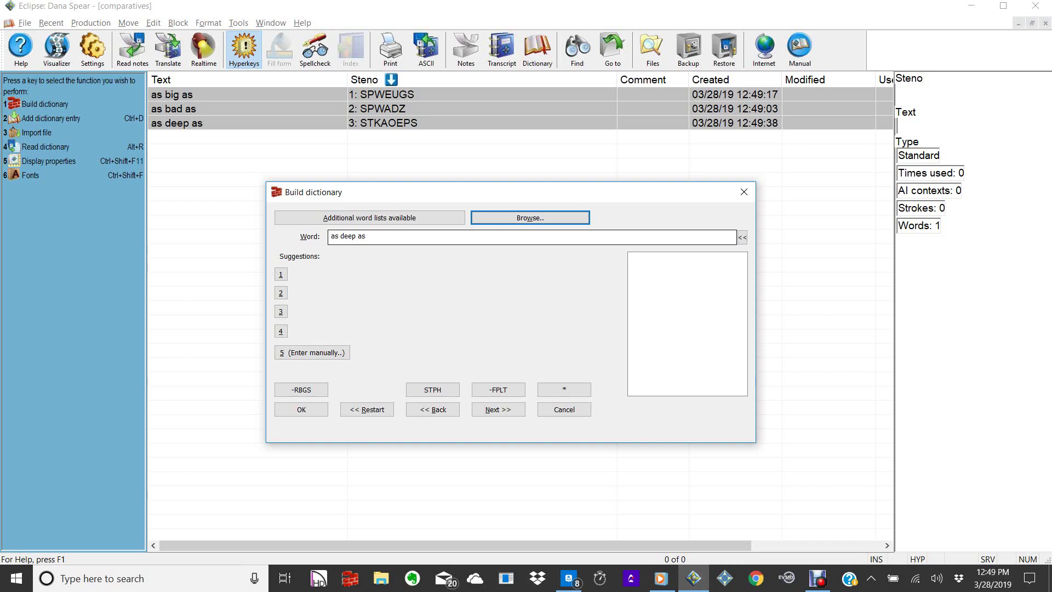
text(STKEPS)
key(alt+n)
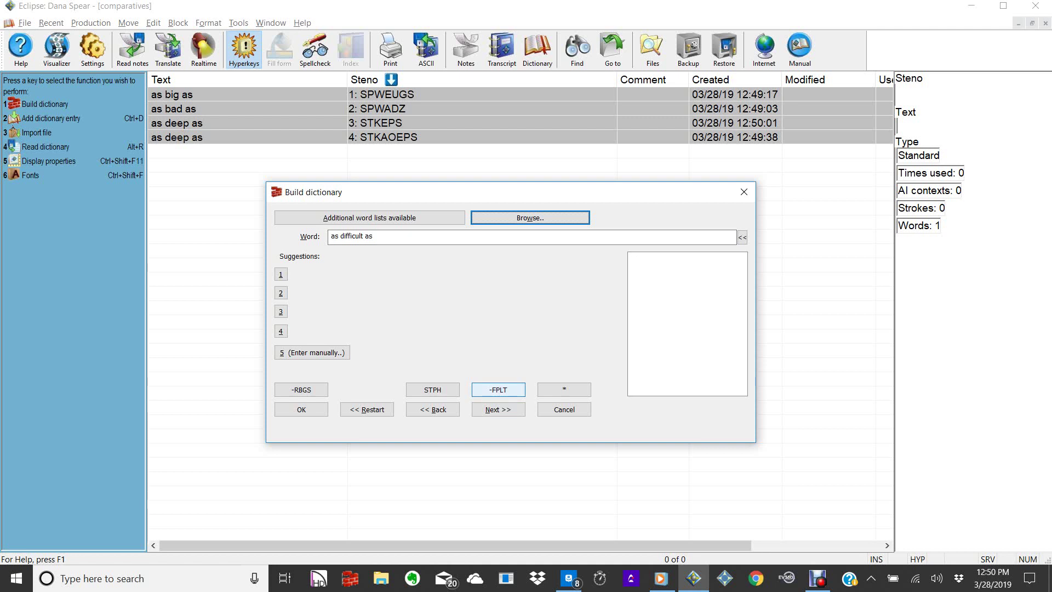
click(498, 390)
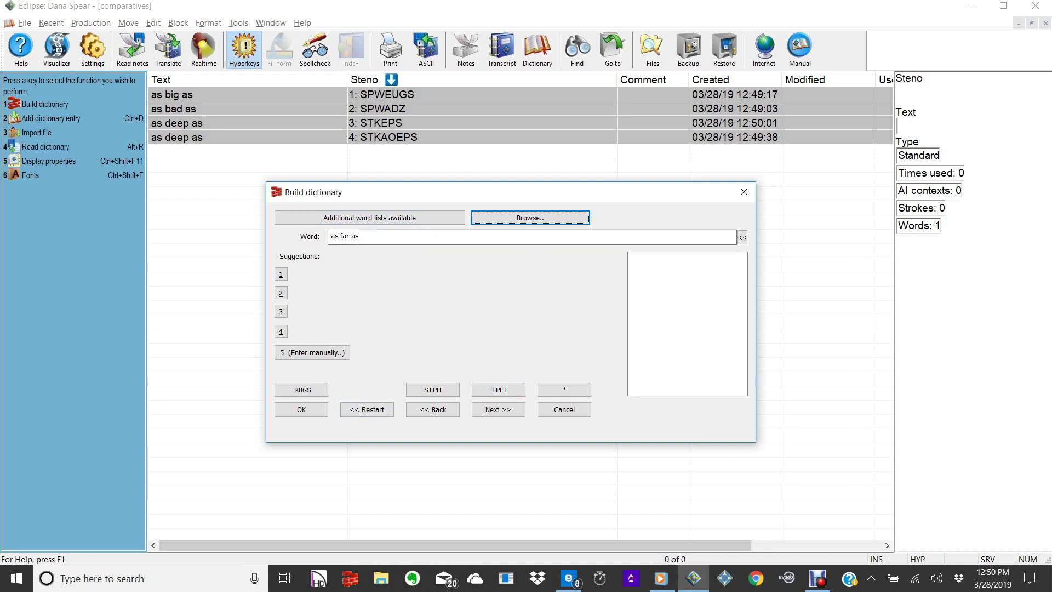
text(STKARS)
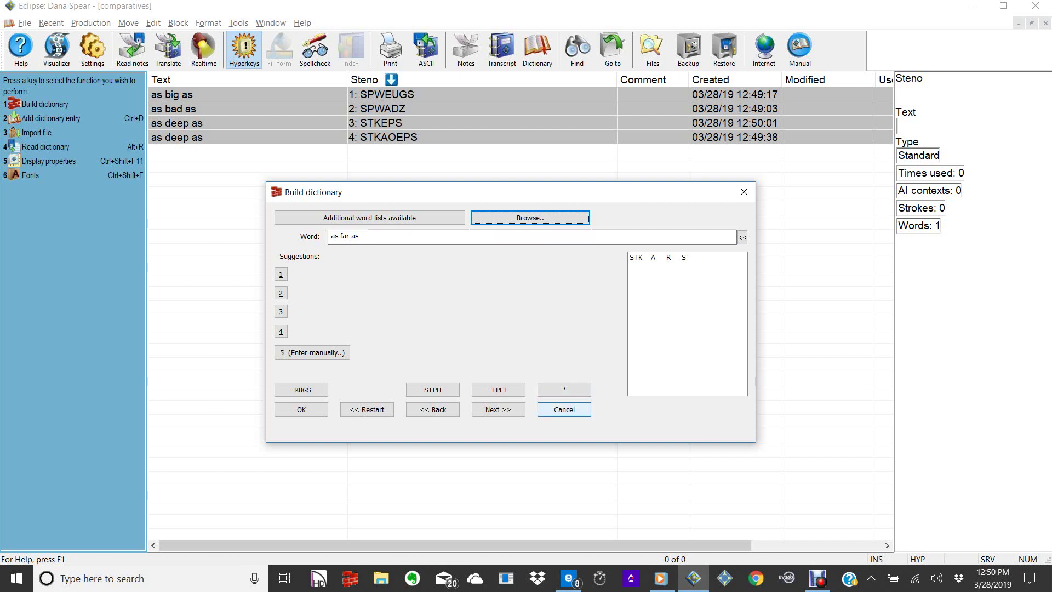
click(564, 390)
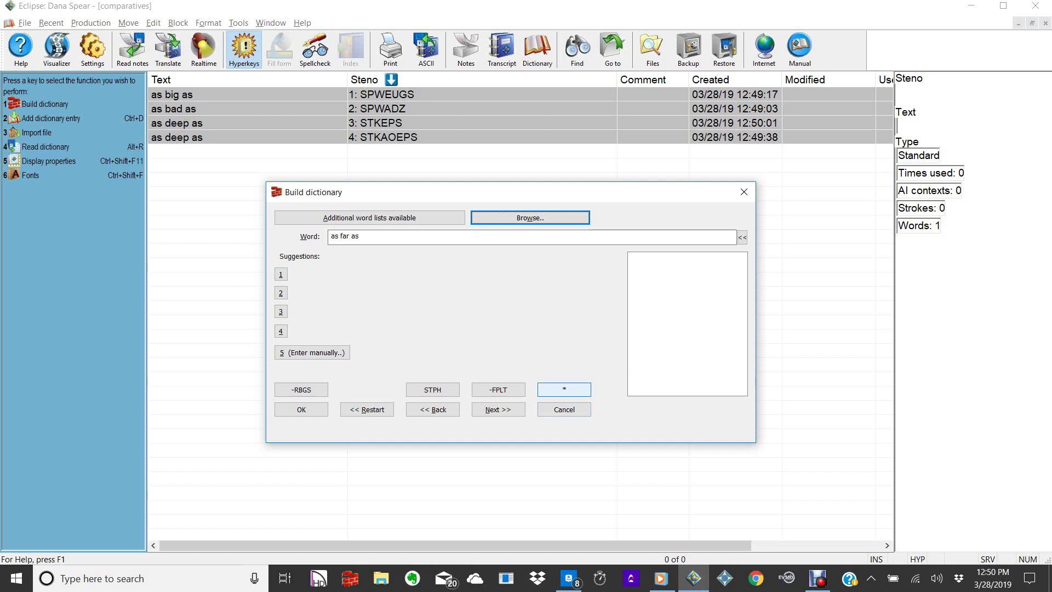
click(564, 390)
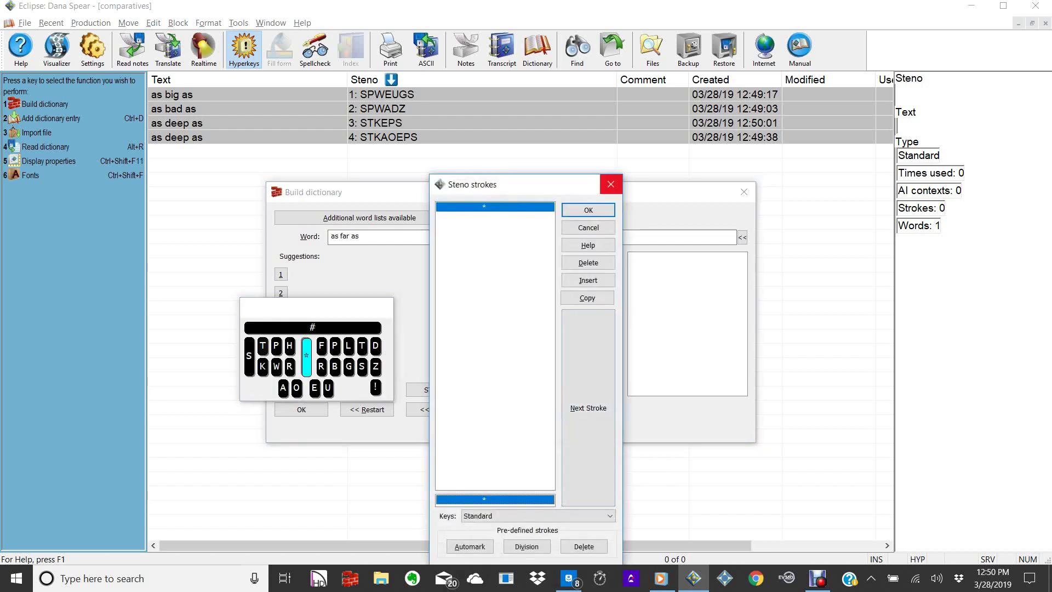
click(611, 184)
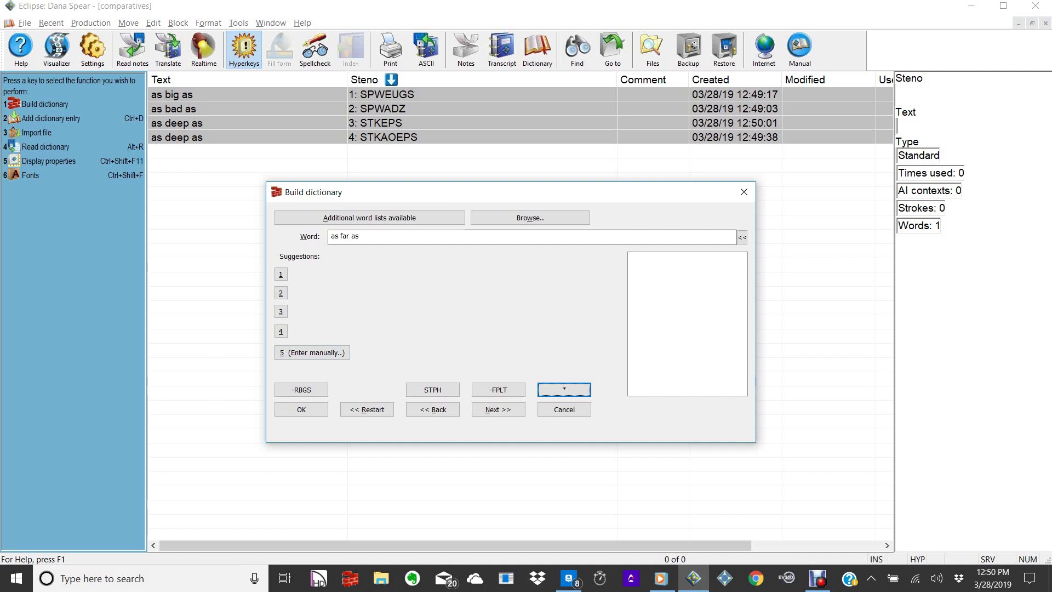
- Define "as far as" with the steno STPARS and advance to the following phrase
text(STPAFS)
key(asterisk)
text(STPRAFSSTPARS)
key(alt+n)
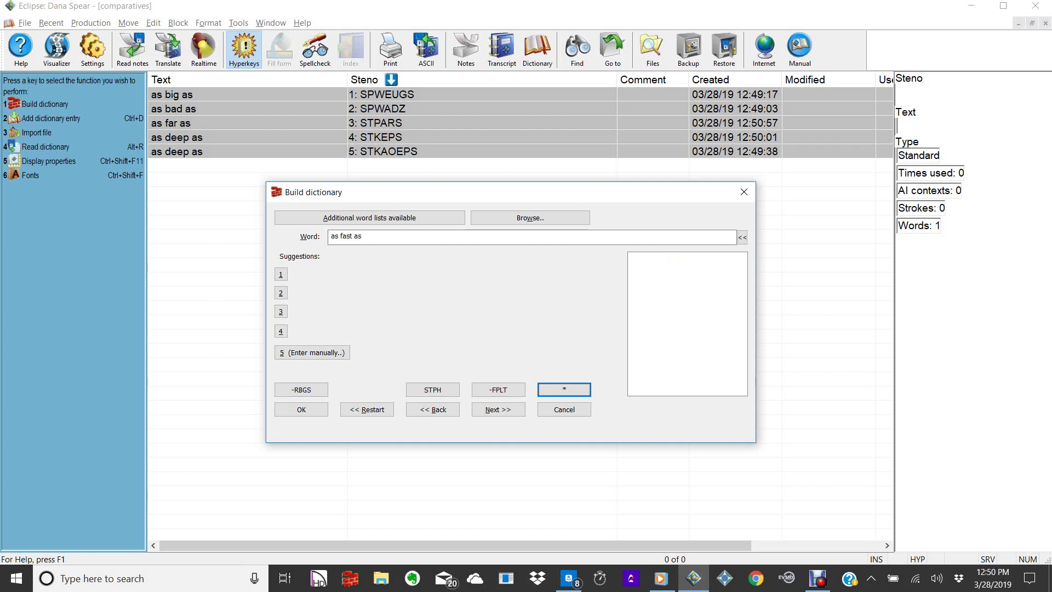